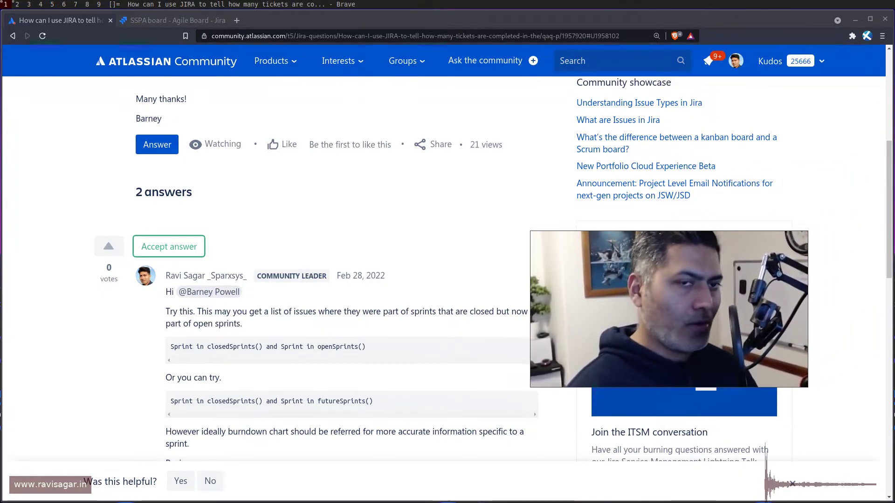
- Scroll to the top of the Community question about counting tickets completed in their starting sprint
scroll(438, 203, "up", 3)
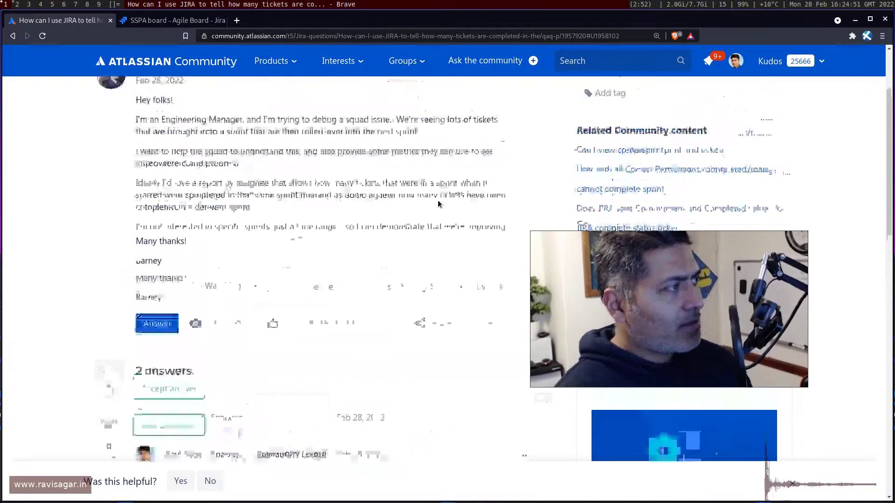
scroll(438, 204, "up", 3)
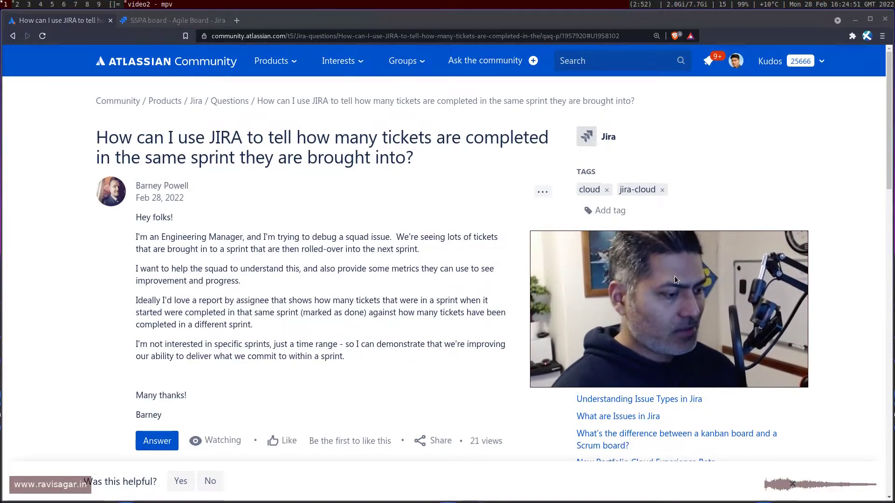
left_click_drag(675, 281, 704, 275)
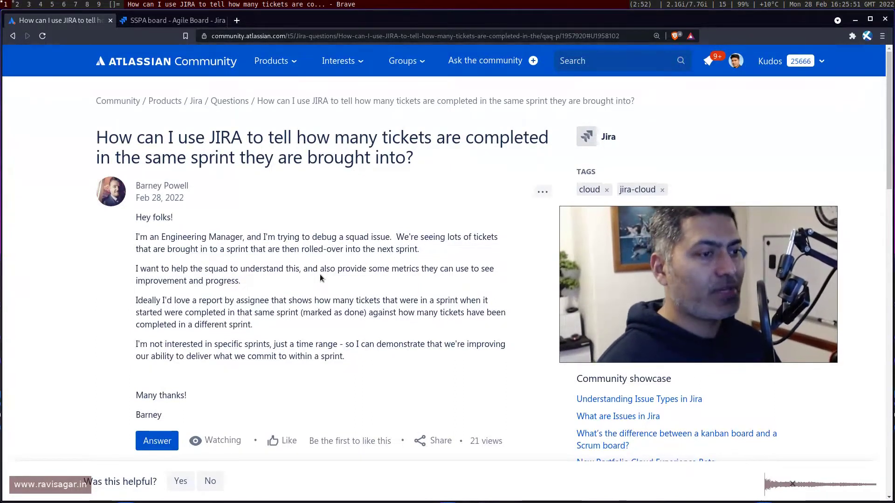
- Switch to the SSPA board Jira tab and widen the browser window to fit the report
key("ctrl+Tab")
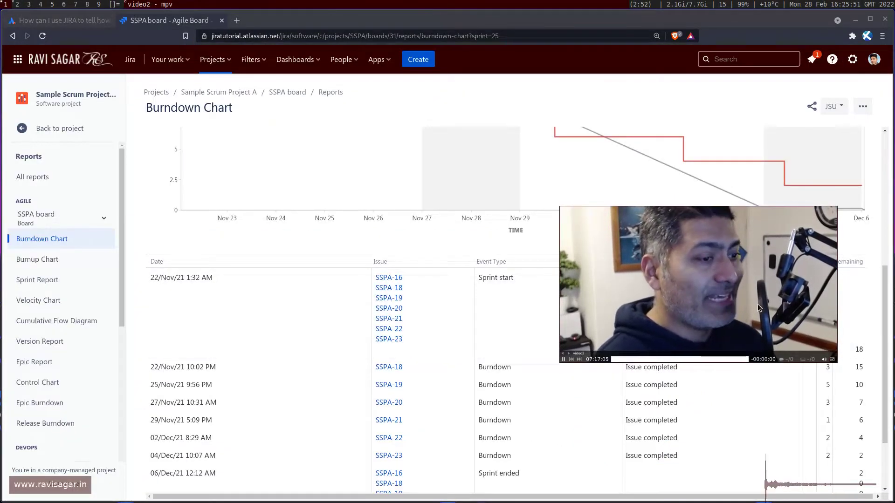
key("super+shift+space")
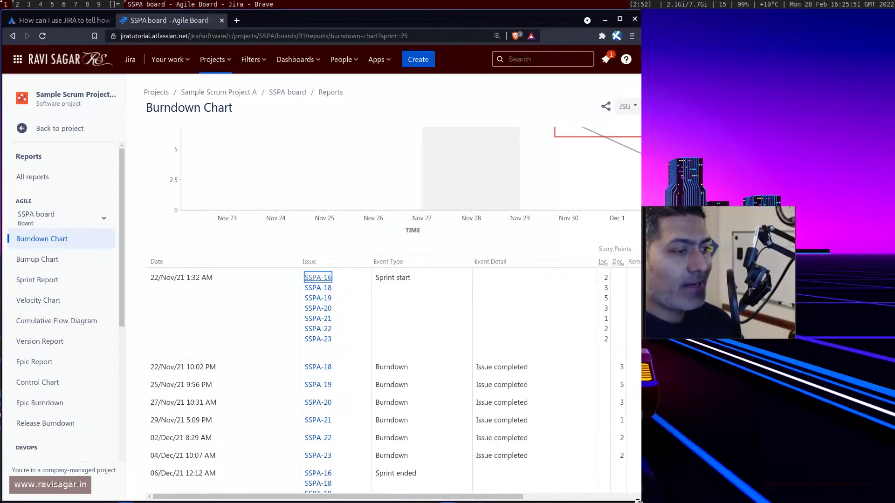
left_click_drag(709, 307, 777, 296)
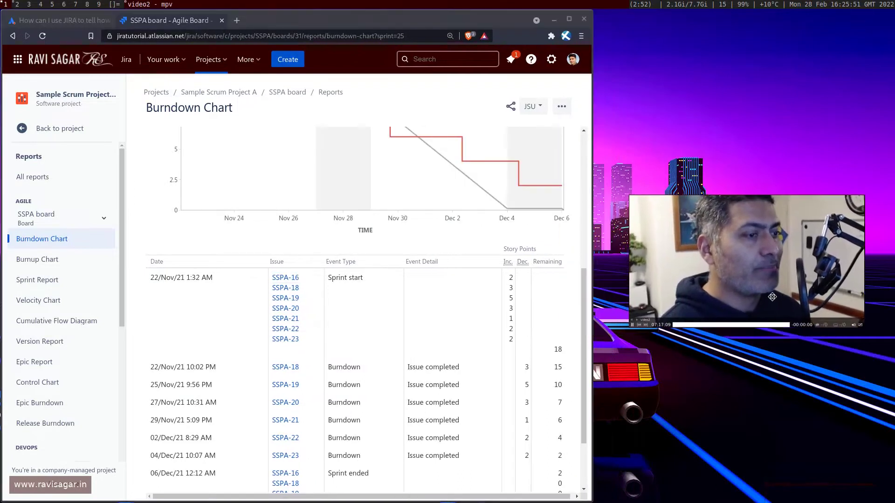
left_click_drag(868, 327, 842, 313)
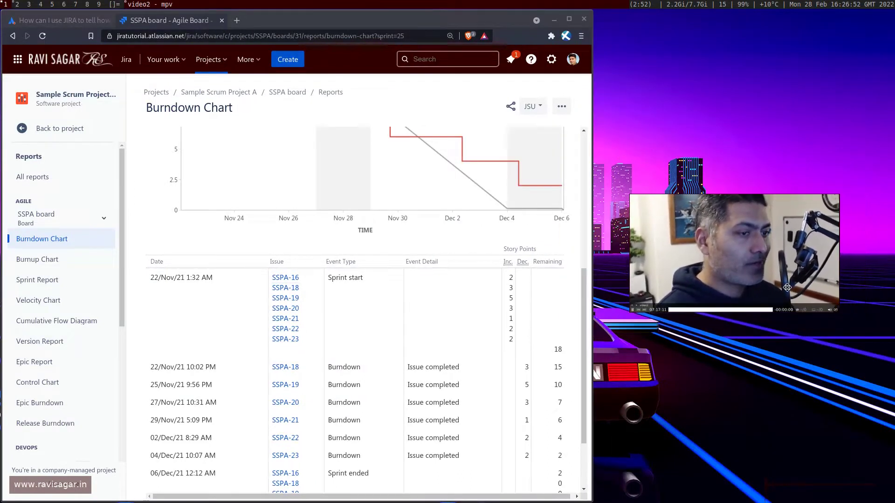
left_click_drag(787, 288, 816, 302)
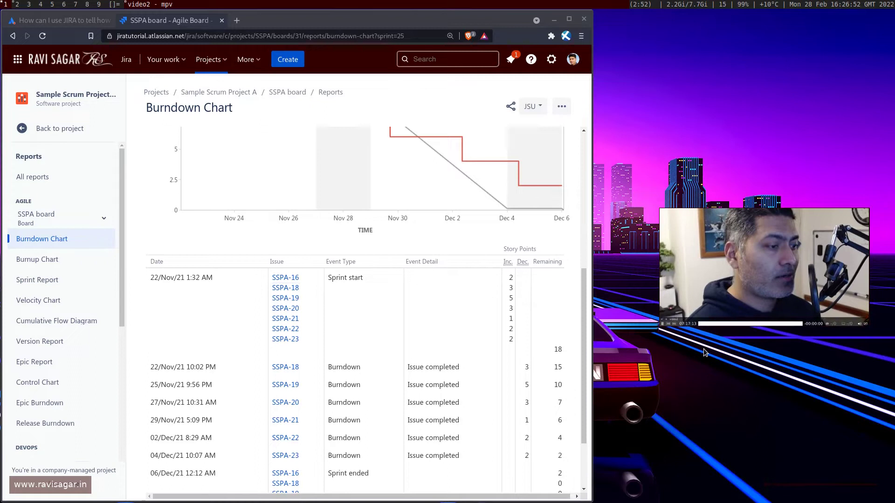
left_click_drag(591, 501, 632, 501)
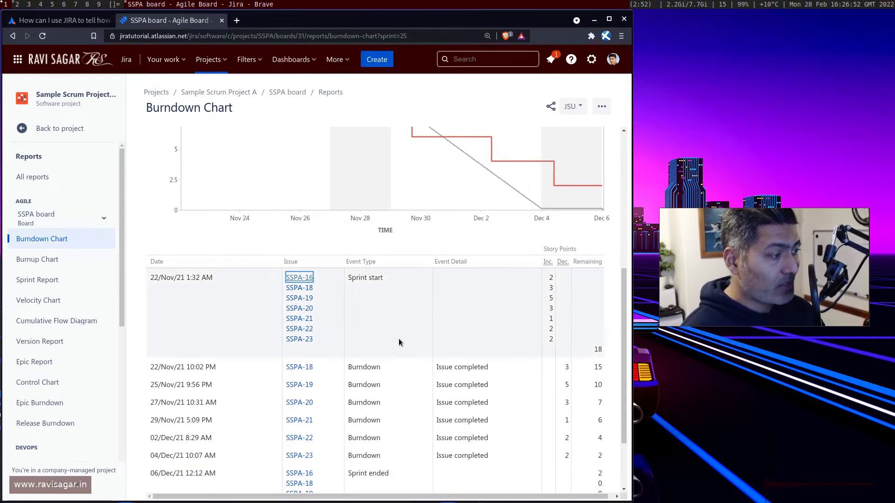
- Reload the Burndown Chart report and scroll down to its SSPA-16 to SSPA-23 event table
scroll(410, 340, "down", 2)
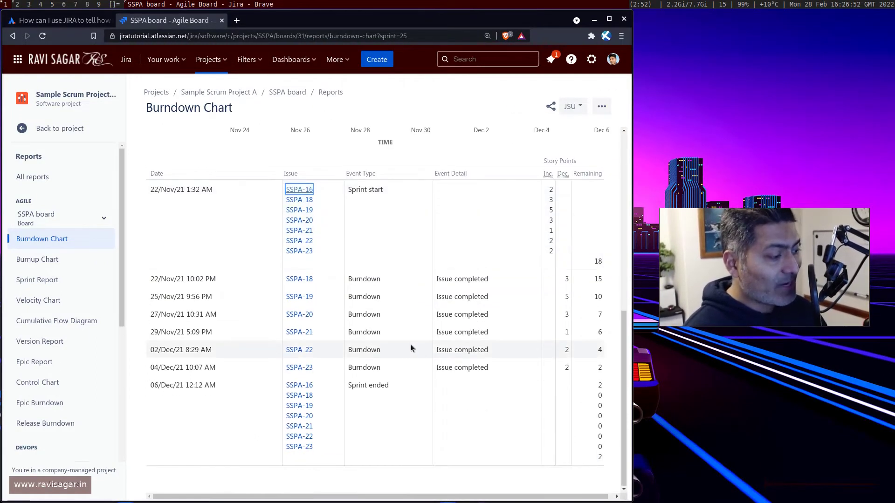
key("F5")
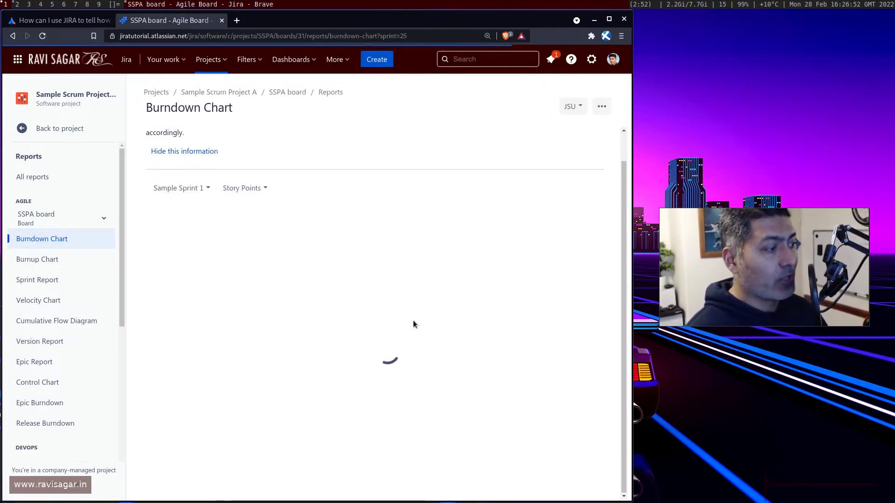
scroll(410, 324, "down", 4)
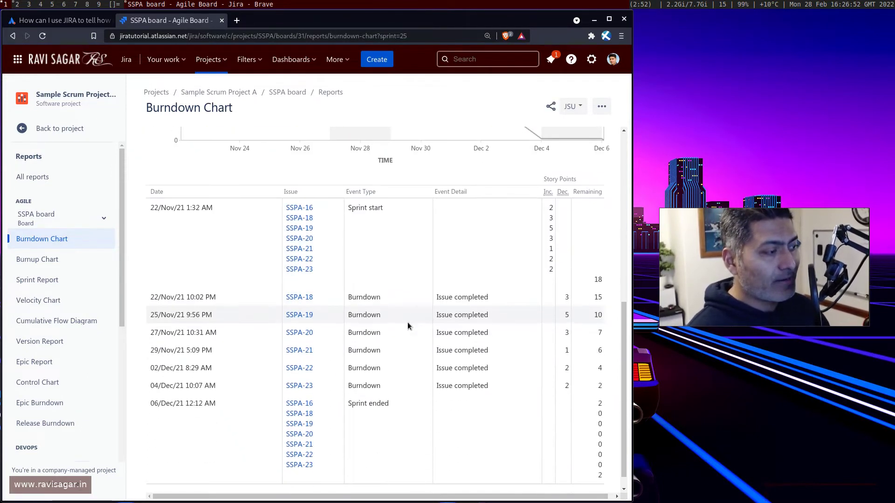
scroll(404, 326, "down", 1)
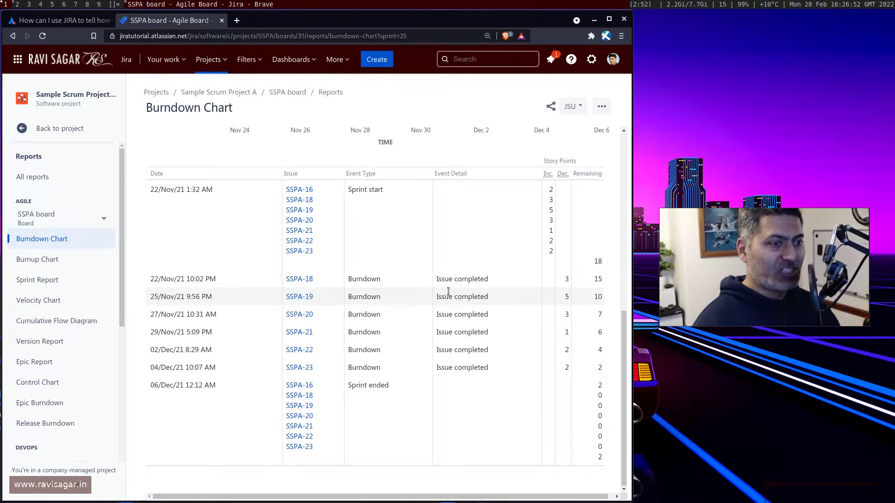
- From the full issue search, run the JQL query Sprint in closedSprints() to list 16 issues
left_click(477, 59)
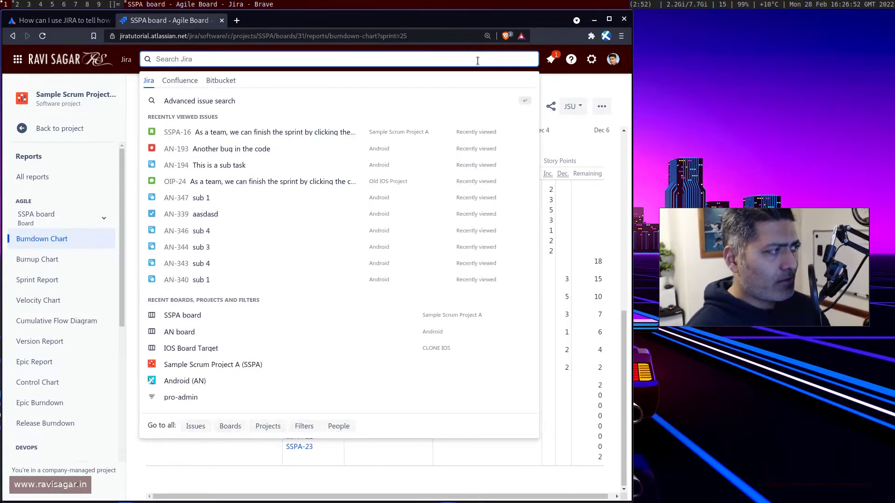
left_click(183, 429)
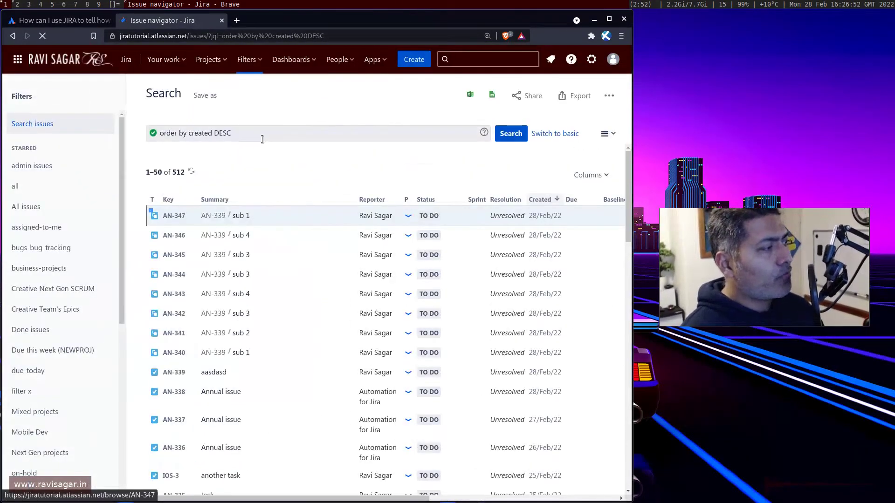
type("sprint")
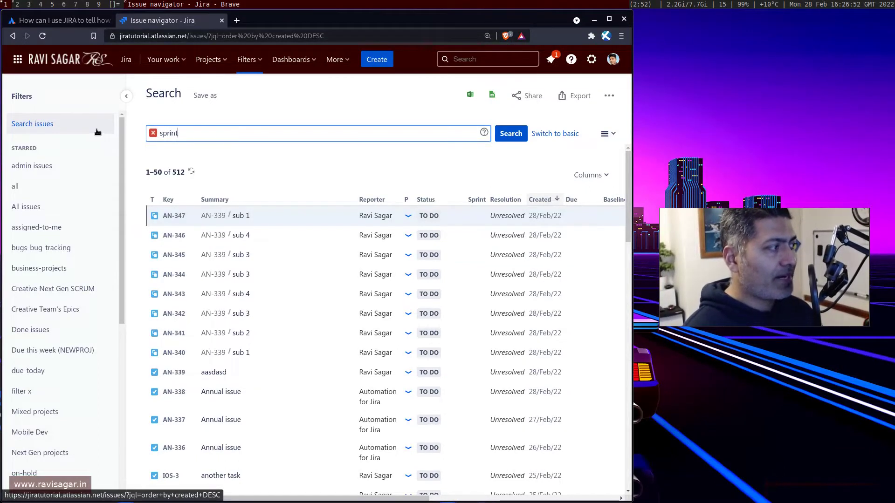
key("BackSpace")
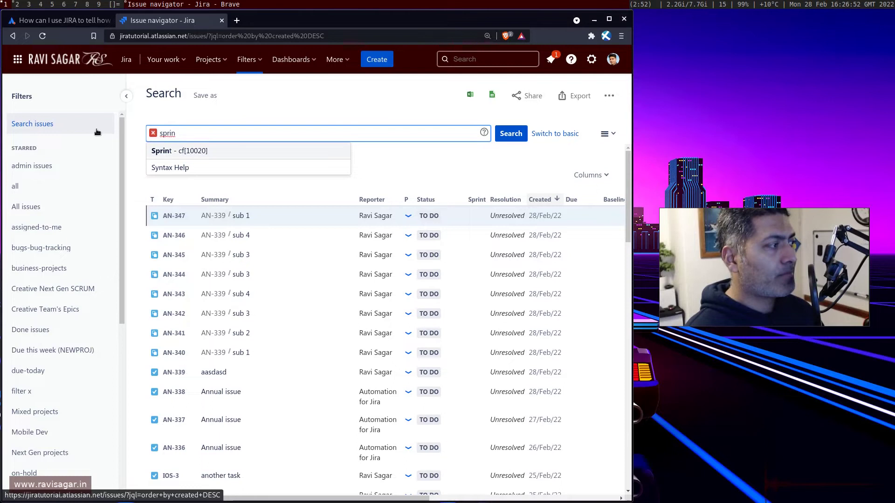
key("Tab")
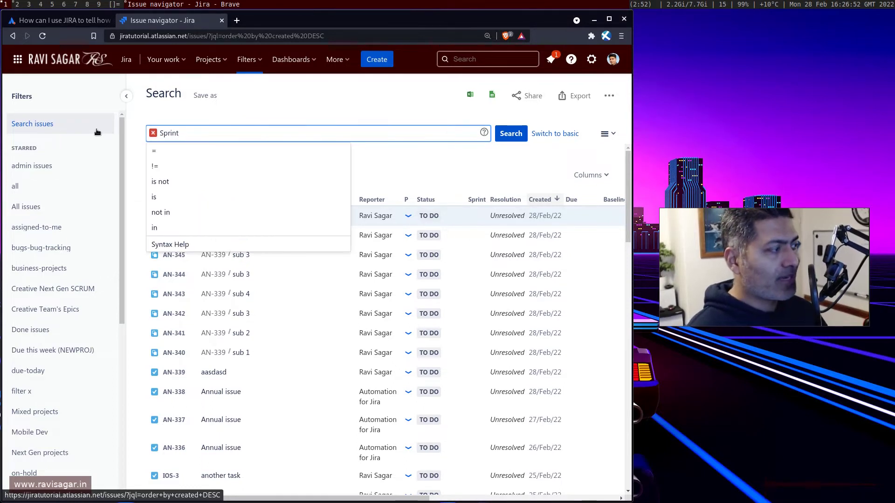
type("in")
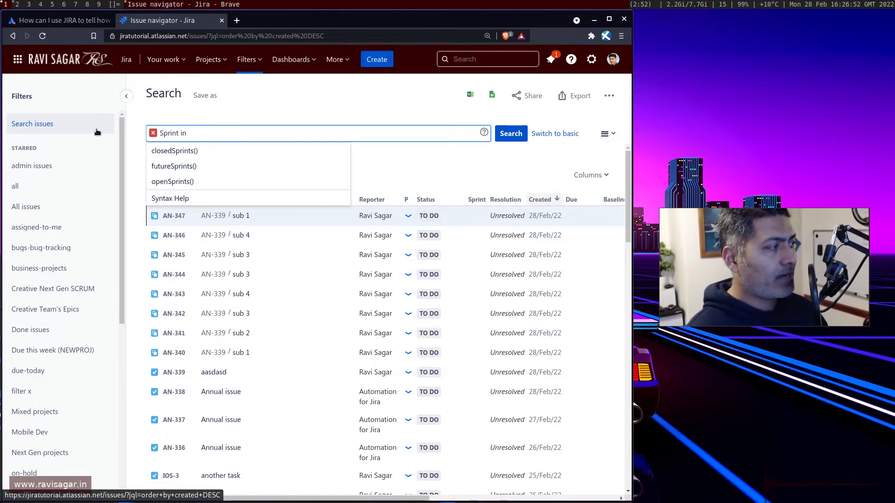
key("Down")
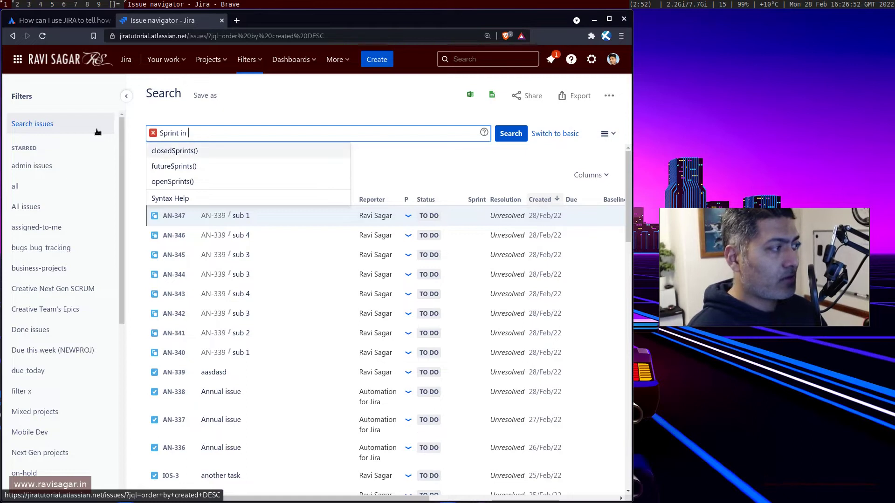
key("Return")
key("Return")
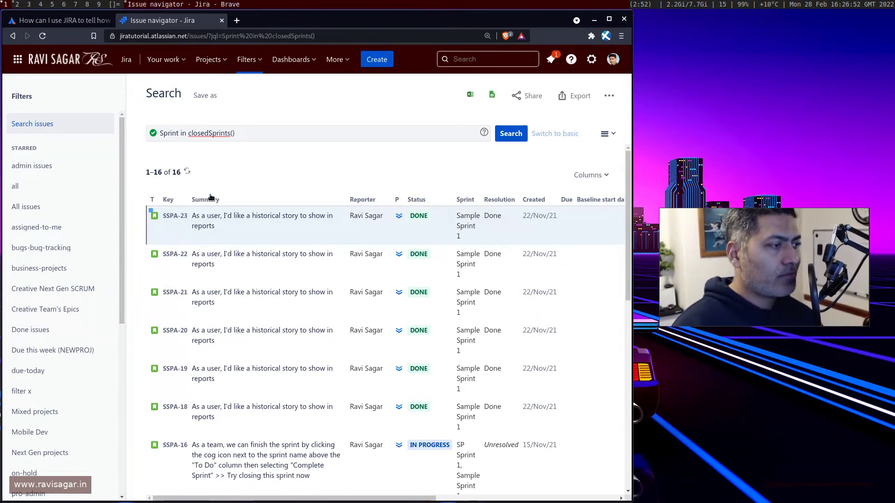
- Append 'and Sprint in openSprints()' to the JQL, narrowing results to SSPA-16 and OIP-24
left_click(279, 131)
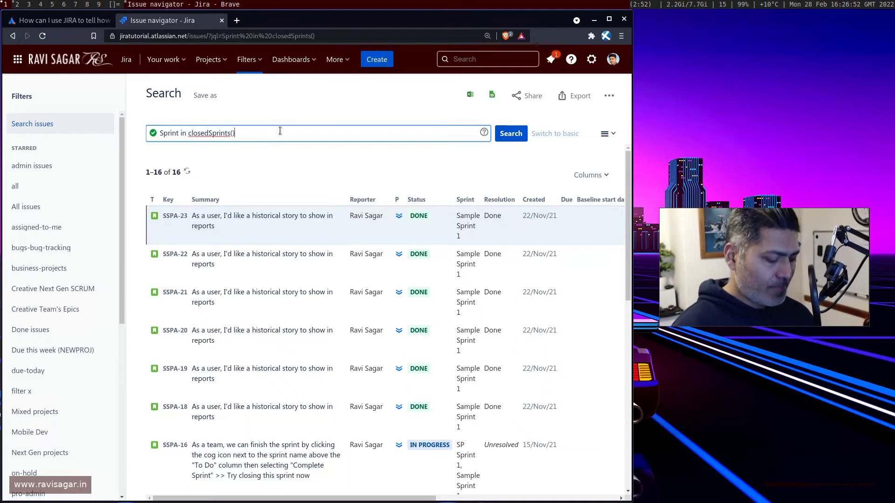
type("and S")
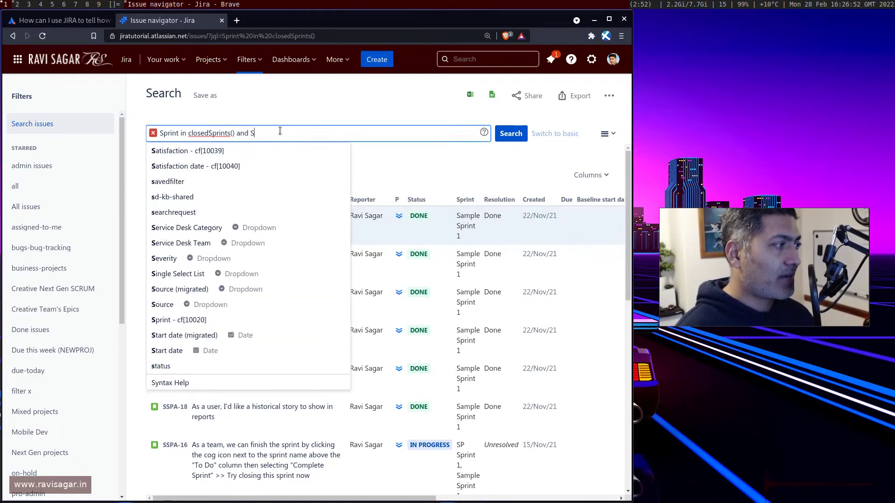
type("print")
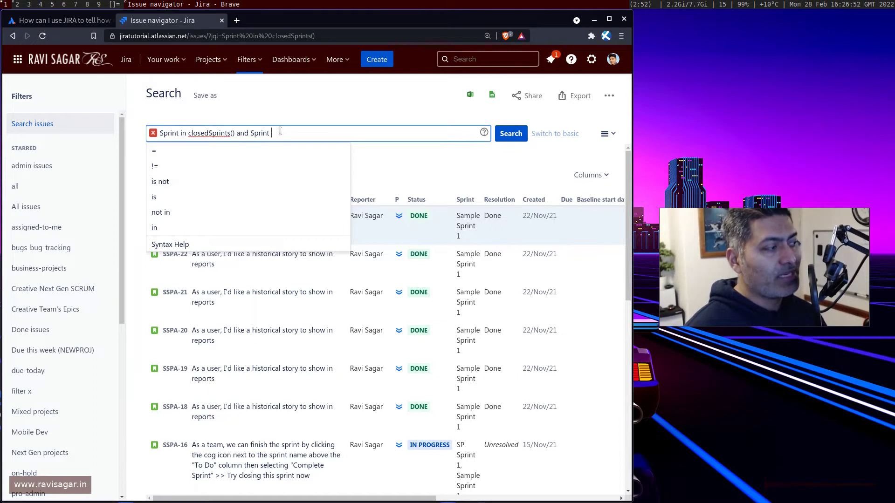
key("Down")
key("Down")
key("Down")
key("Down")
key("Down")
key("Down")
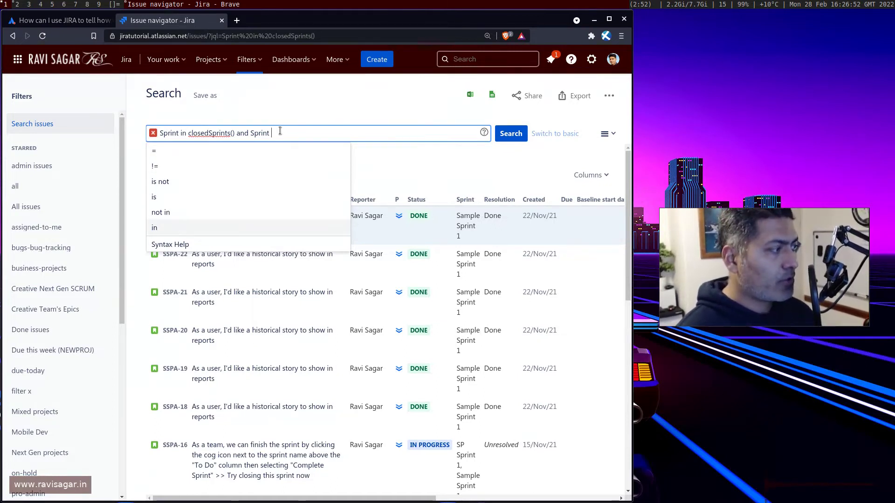
key("Return")
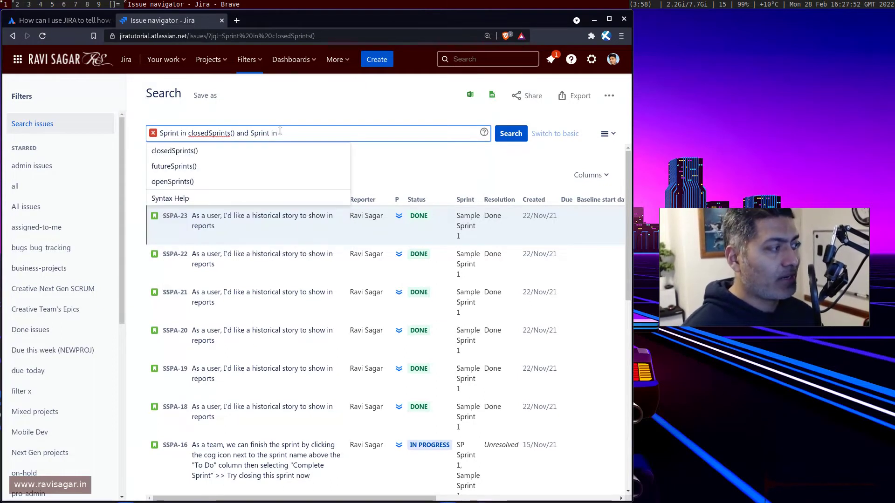
key("Up")
key("Return")
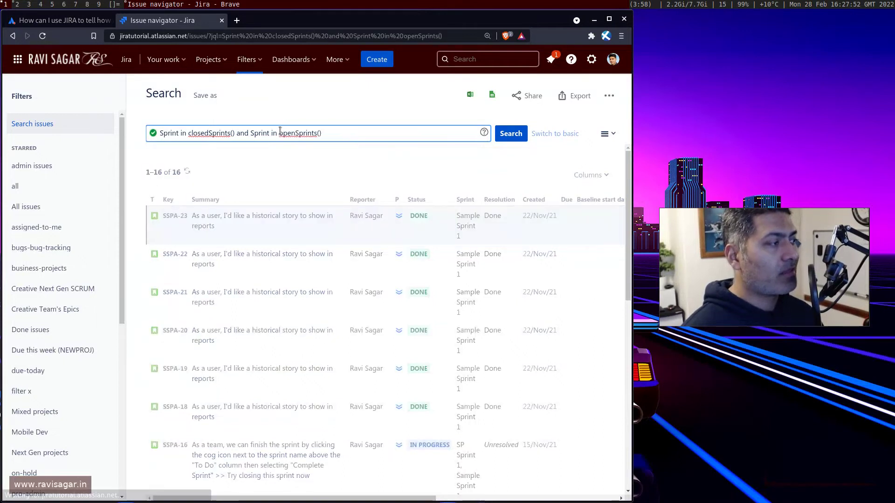
key("Return")
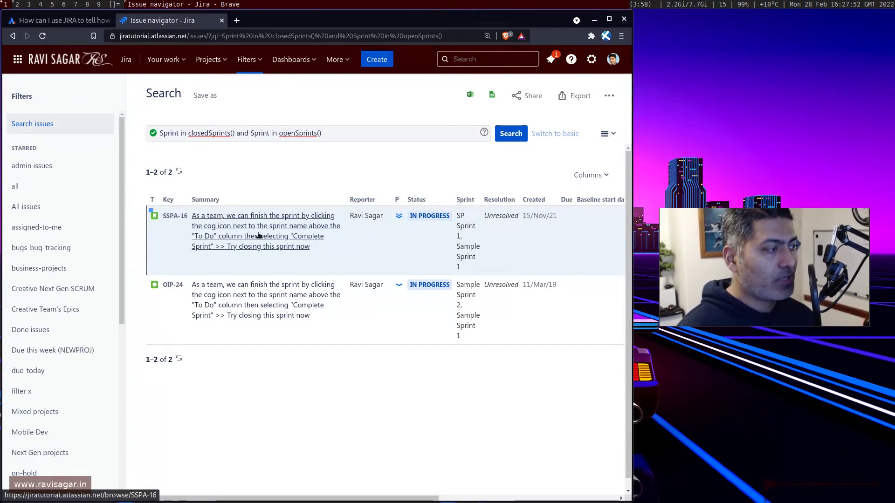
- Open SSPA-16 in a new tab and reveal its completed sprint, Sample Sprint 1 (Dec 06, 2021)
middle_click(212, 223)
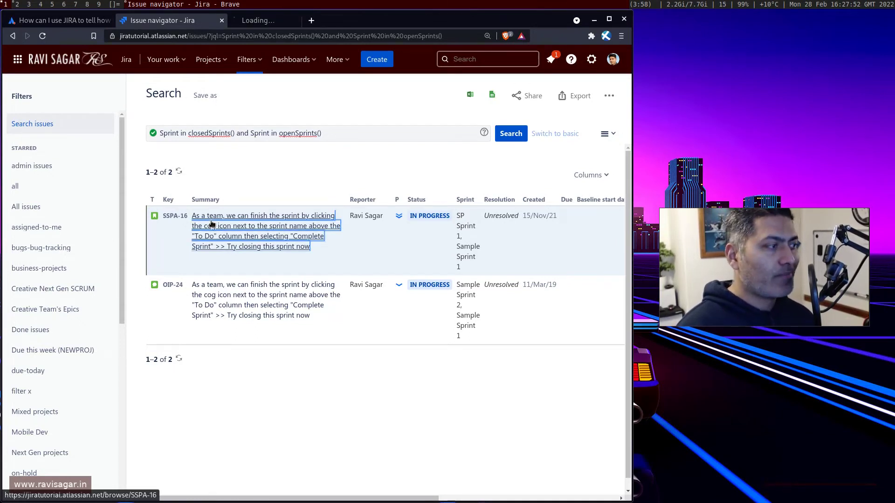
left_click(275, 21)
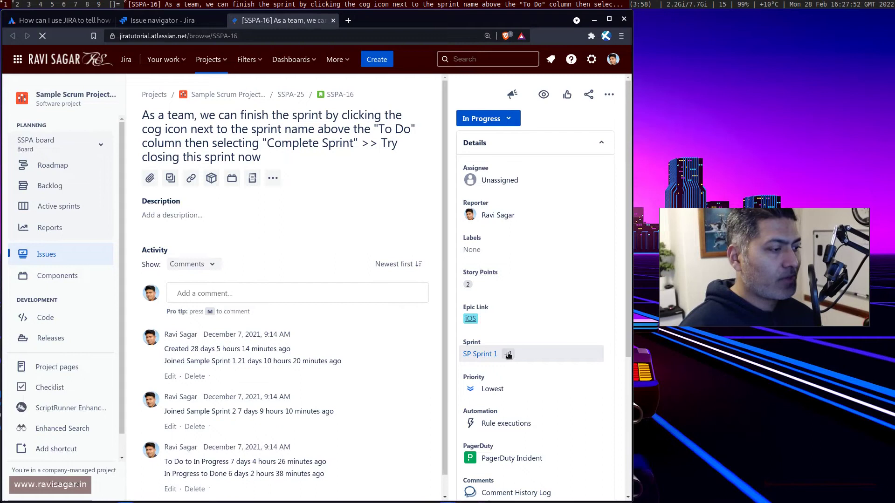
scroll(501, 380, "down", 2)
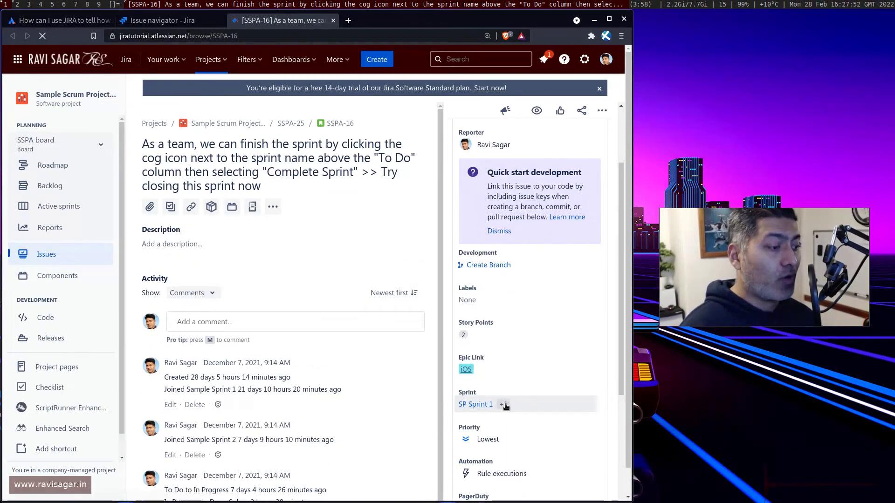
mouse_move(506, 406)
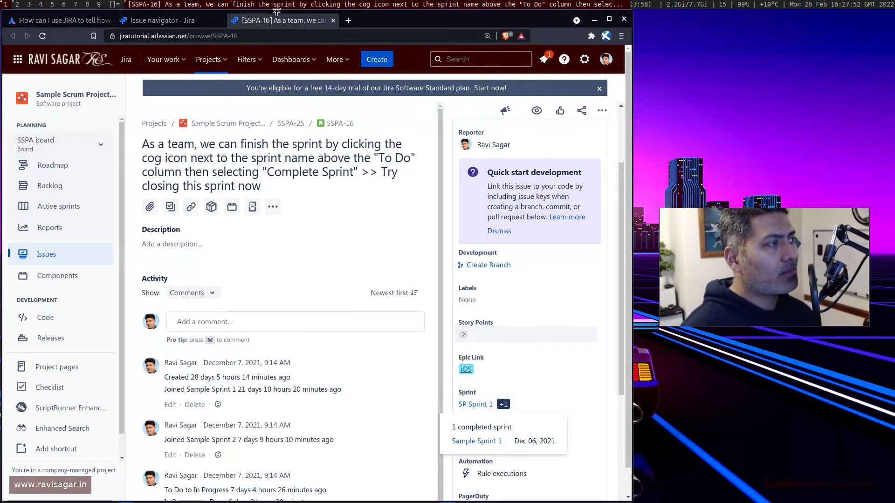
left_click(198, 20)
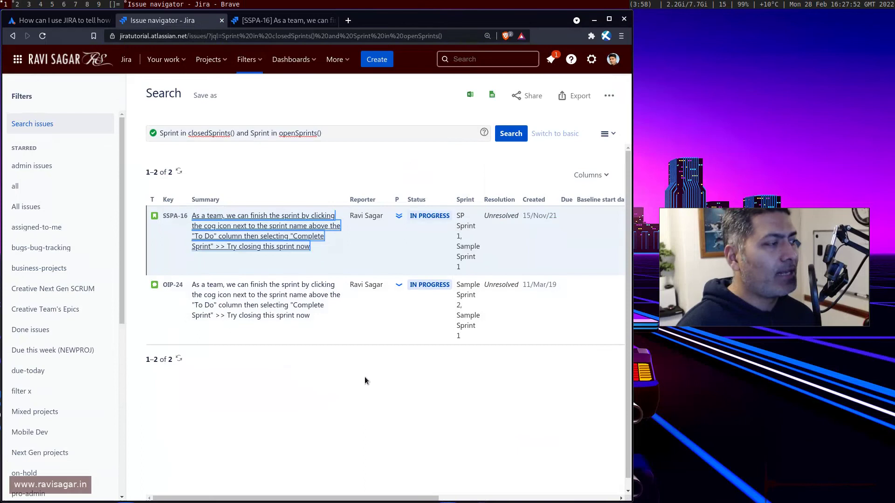